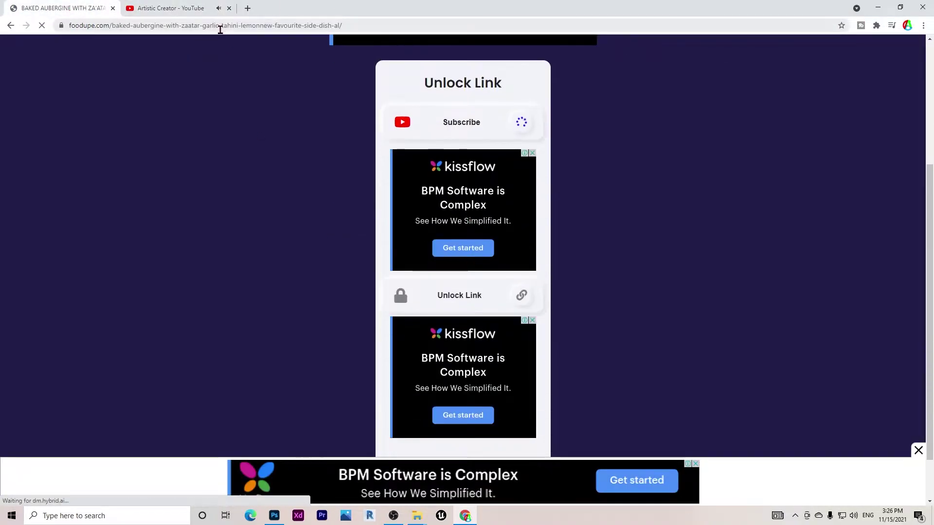
Step: Subscribe to the channel to unlock the green presets download link
{"action": "left_click", "coordinate": [198, 9]}
{"action": "left_click", "coordinate": [525, 296]}
{"action": "left_click", "coordinate": [394, 296]}
{"action": "left_click", "coordinate": [74, 9]}
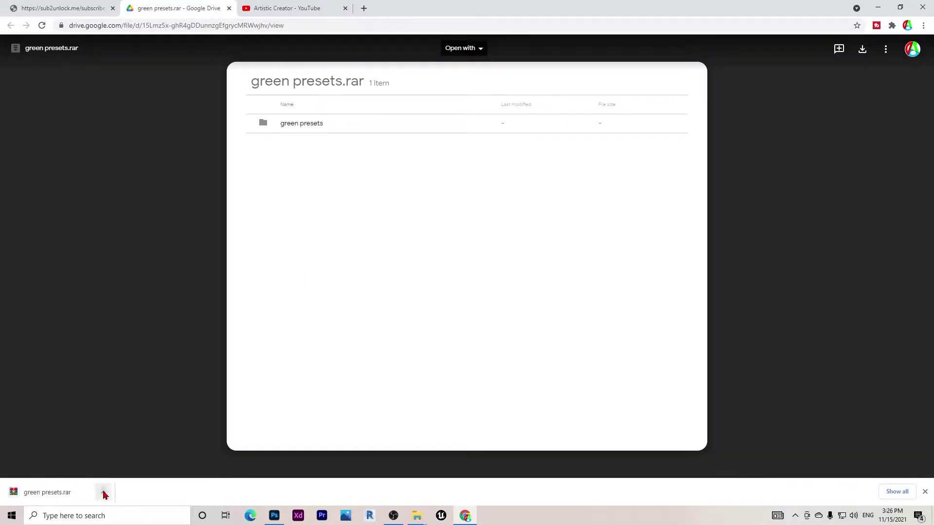
Step: Extract the downloaded green presets.rar onto the Desktop and minimize Explorer
{"action": "left_click", "coordinate": [103, 491]}
{"action": "left_click", "coordinate": [131, 471]}
{"action": "right_click", "coordinate": [132, 301]}
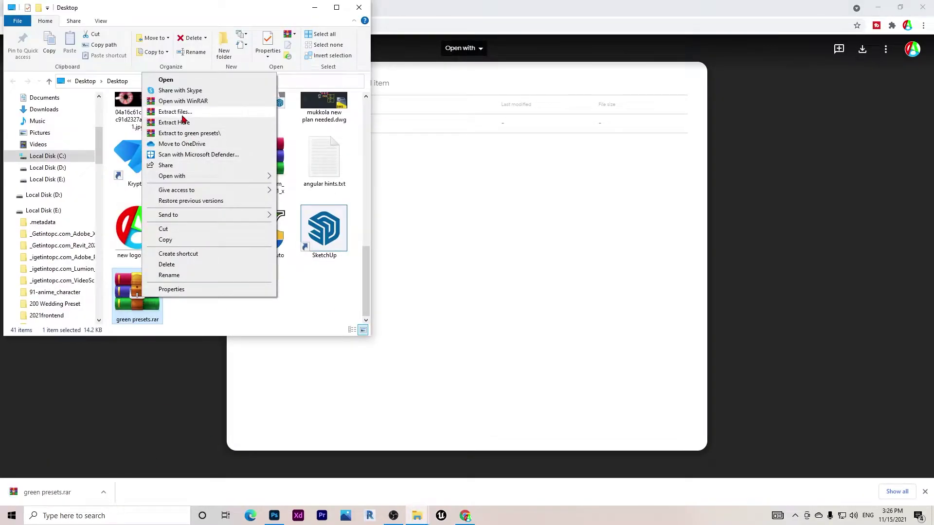
{"action": "left_click", "coordinate": [183, 119]}
{"action": "key", "text": "Return"}
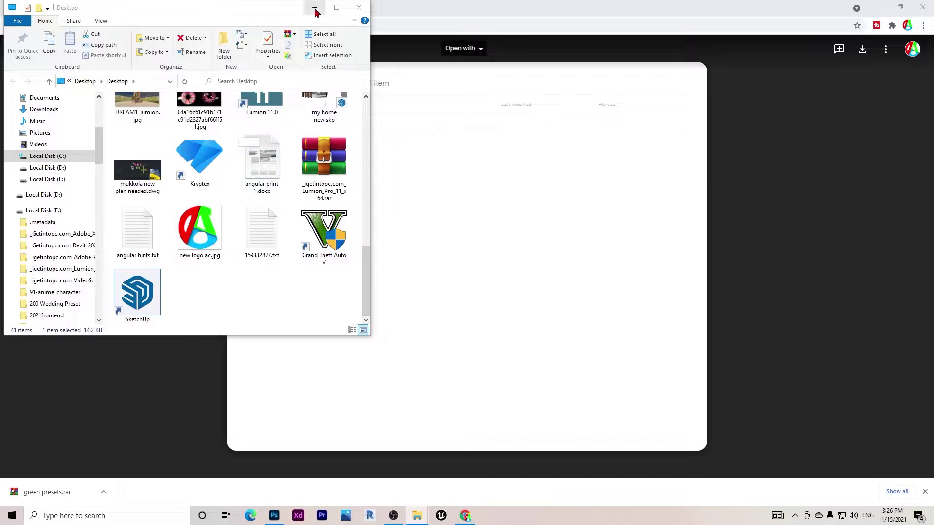
{"action": "left_click", "coordinate": [315, 8]}
Step: Open the forest road photo in Camera Raw Filter and start Load Settings
{"action": "left_click", "coordinate": [134, 5]}
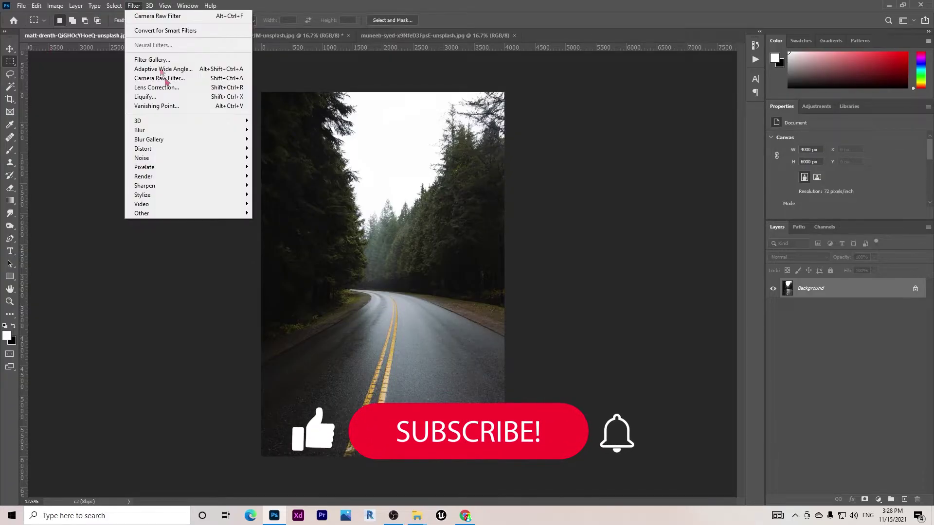
{"action": "left_click", "coordinate": [183, 76]}
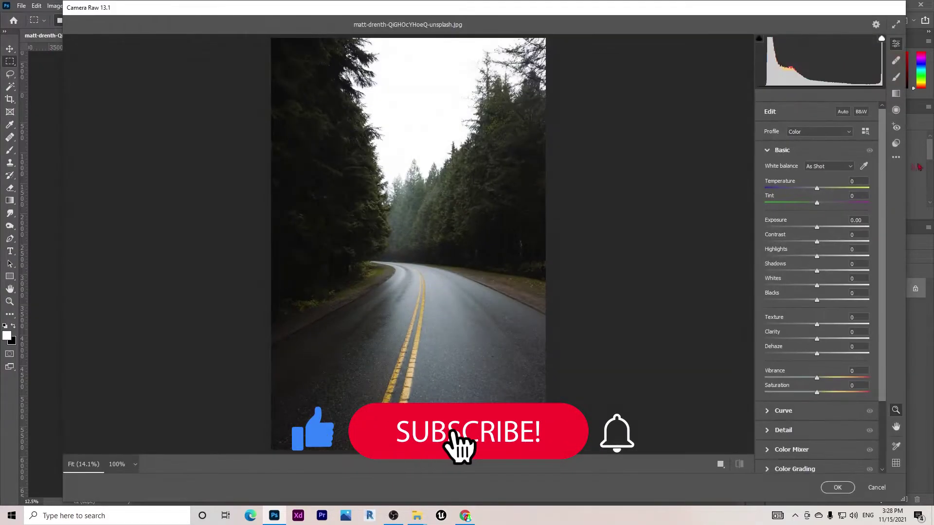
{"action": "left_click", "coordinate": [897, 159]}
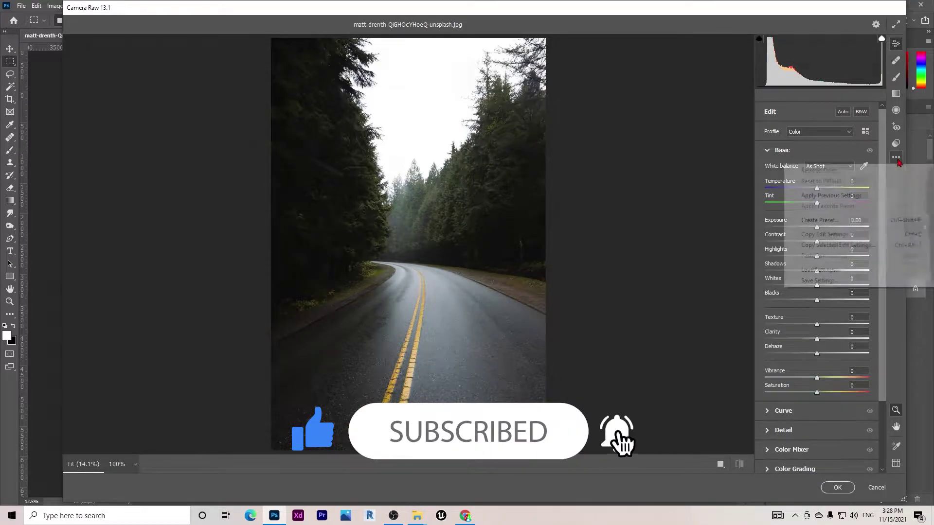
{"action": "left_click", "coordinate": [816, 270]}
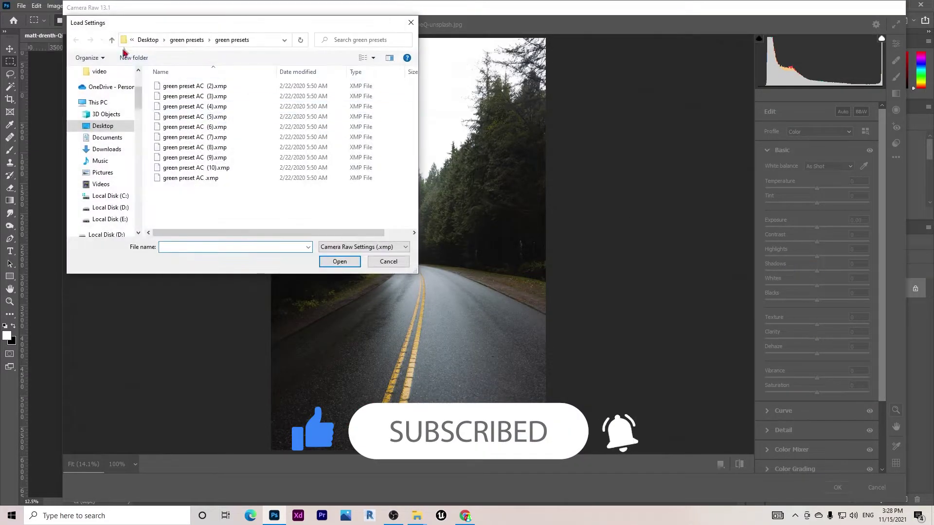
Step: Browse to Desktop > green presets > green presets and move the dialog aside
{"action": "left_click", "coordinate": [149, 40]}
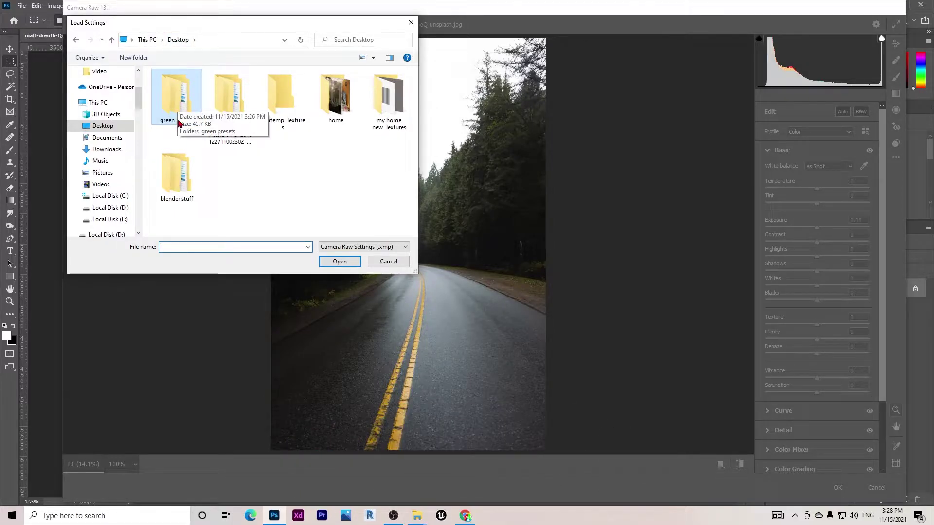
{"action": "double_click", "coordinate": [168, 108]}
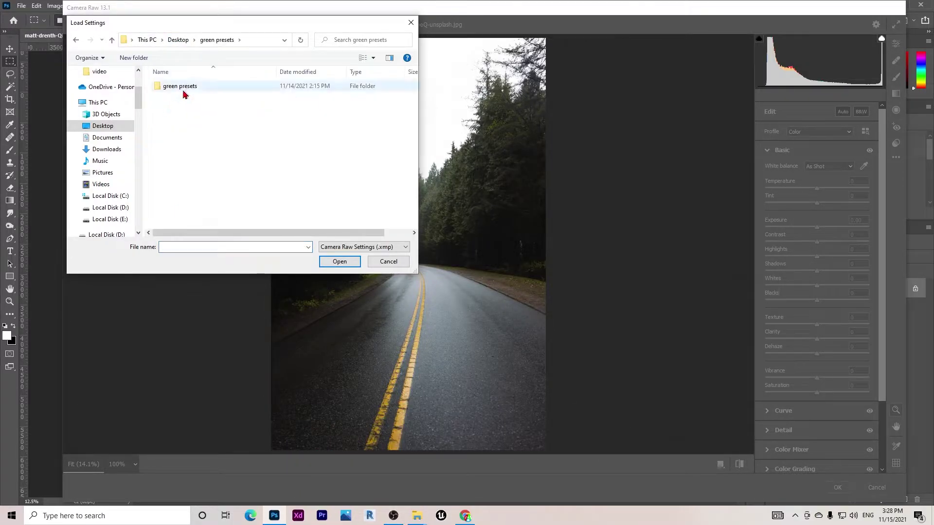
{"action": "double_click", "coordinate": [175, 87]}
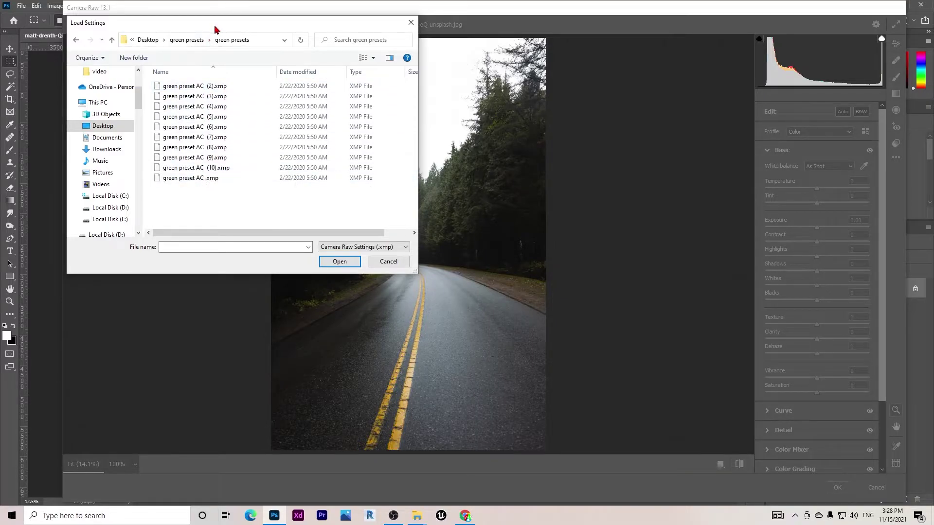
{"action": "mouse_move", "coordinate": [214, 29]}
{"action": "left_mouse_down"}
{"action": "mouse_move", "coordinate": [715, 41]}
{"action": "mouse_move", "coordinate": [335, 61]}
{"action": "mouse_move", "coordinate": [727, 44]}
{"action": "left_mouse_up"}
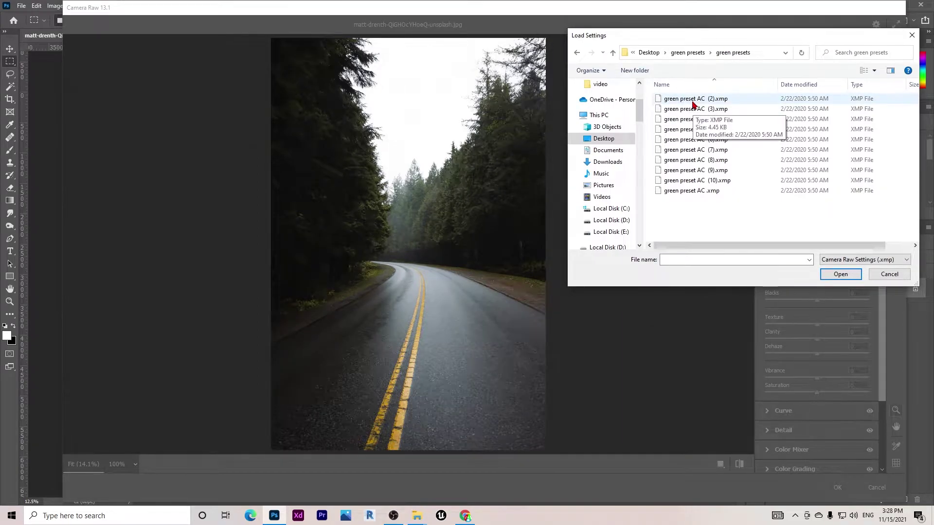
Step: Load green preset AC (2).xmp, then replace it with green preset AC (7).xmp
{"action": "left_click", "coordinate": [717, 103]}
{"action": "left_click", "coordinate": [841, 274]}
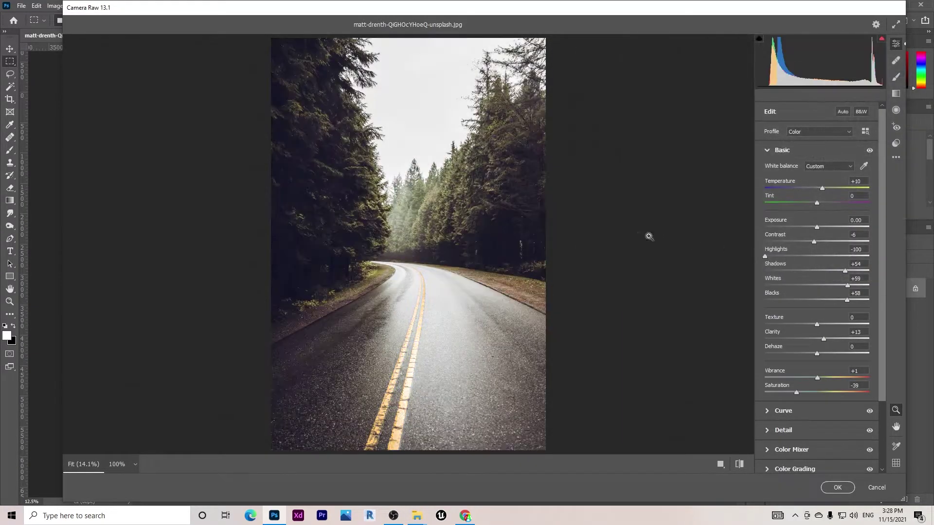
{"action": "left_click", "coordinate": [896, 157]}
{"action": "left_click", "coordinate": [832, 275]}
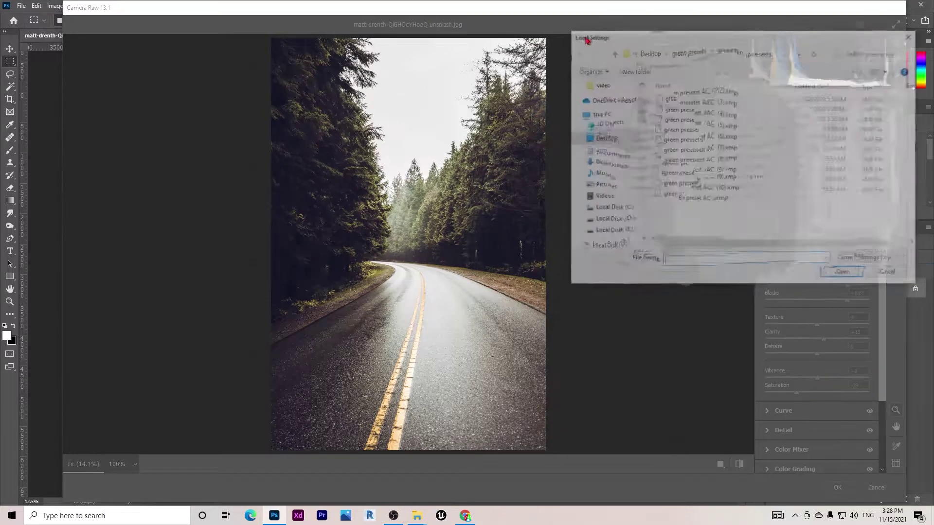
{"action": "left_click", "coordinate": [704, 150]}
{"action": "left_click", "coordinate": [851, 276]}
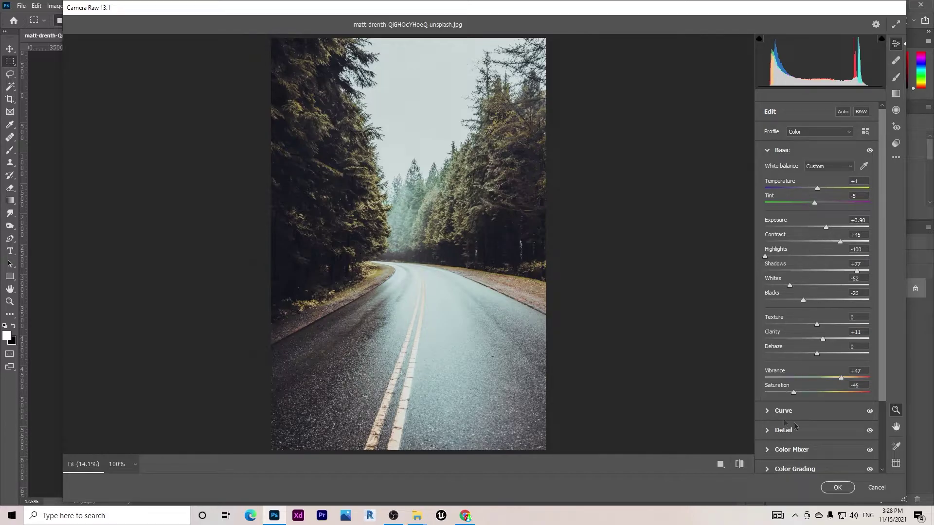
Step: Lower Yellows luminance, shift Yellows hue toward orange in Color Mixer, and click OK
{"action": "left_click", "coordinate": [775, 451]}
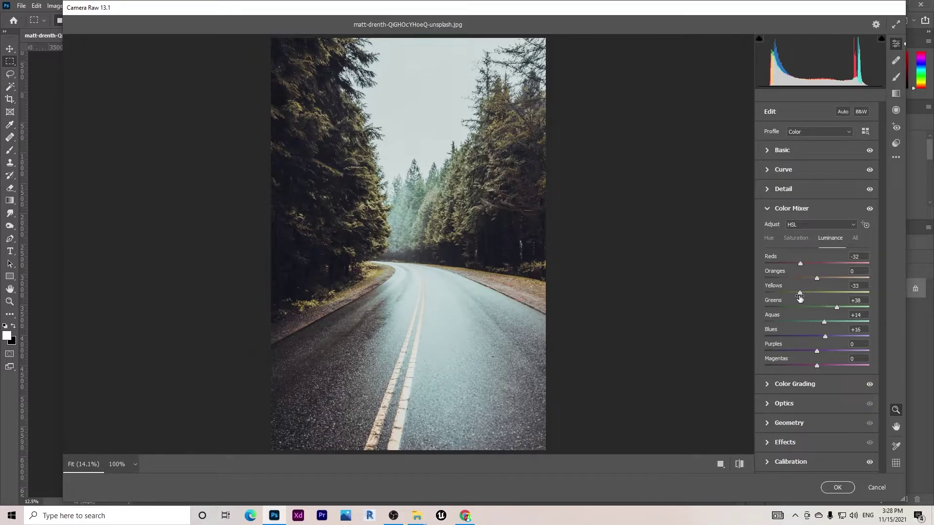
{"action": "left_click_drag", "start_coordinate": [800, 292], "coordinate": [774, 294]}
{"action": "left_click", "coordinate": [790, 238]}
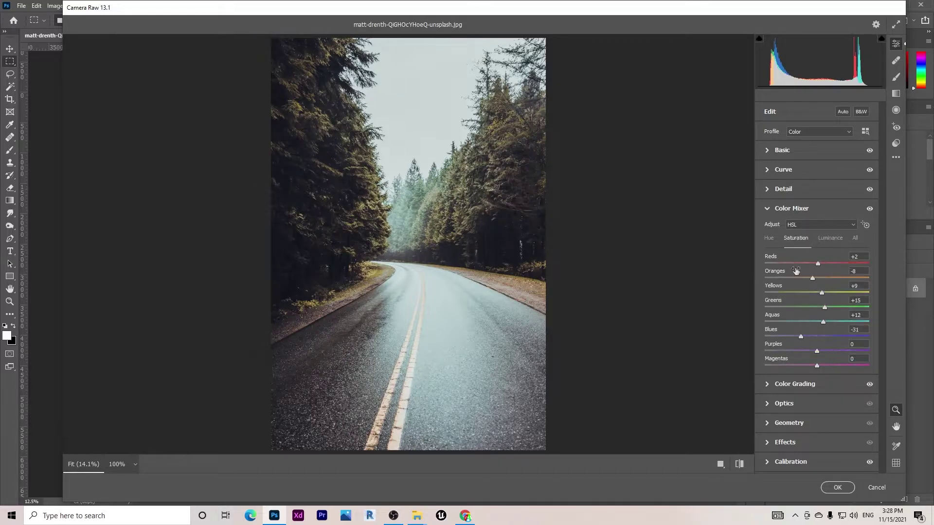
{"action": "left_click", "coordinate": [769, 239]}
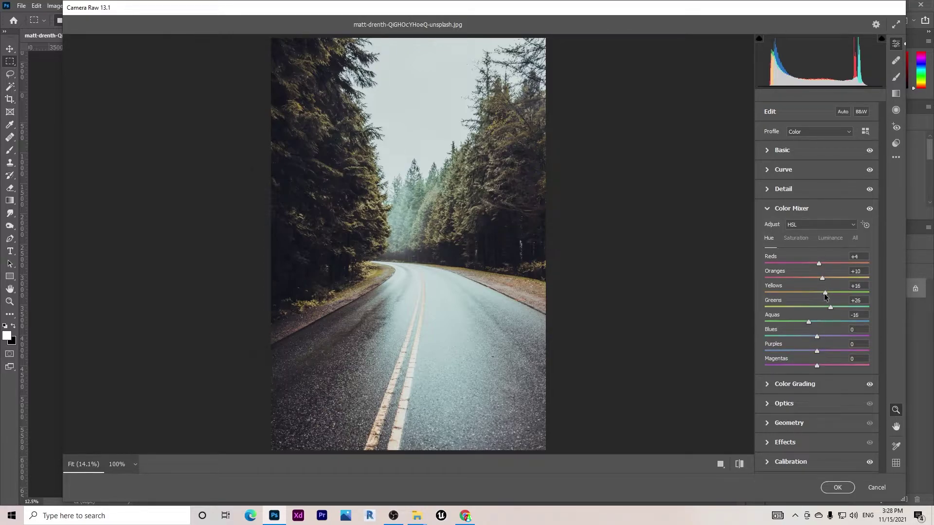
{"action": "left_click_drag", "start_coordinate": [825, 295], "coordinate": [795, 295]}
{"action": "left_click", "coordinate": [838, 490]}
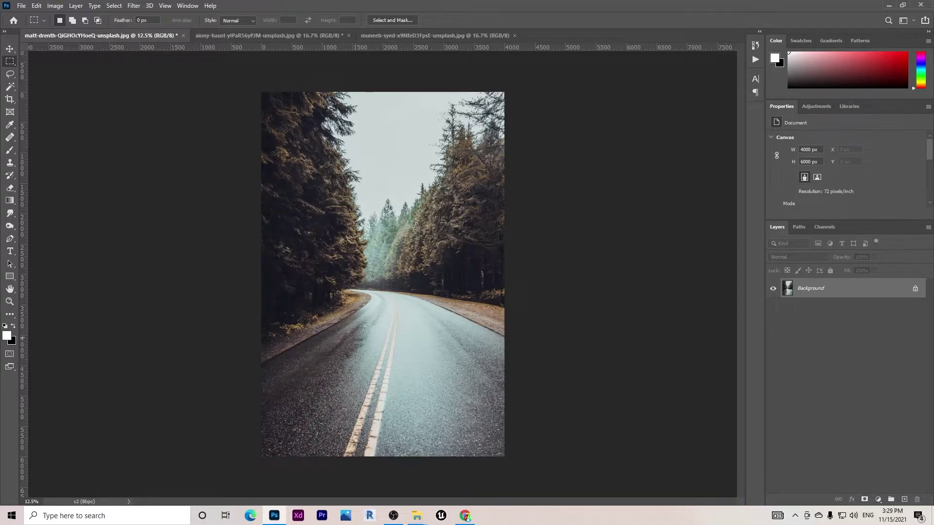
Step: Open the portrait in Camera Raw Filter and load green preset AC (6).xmp
{"action": "left_click", "coordinate": [258, 37]}
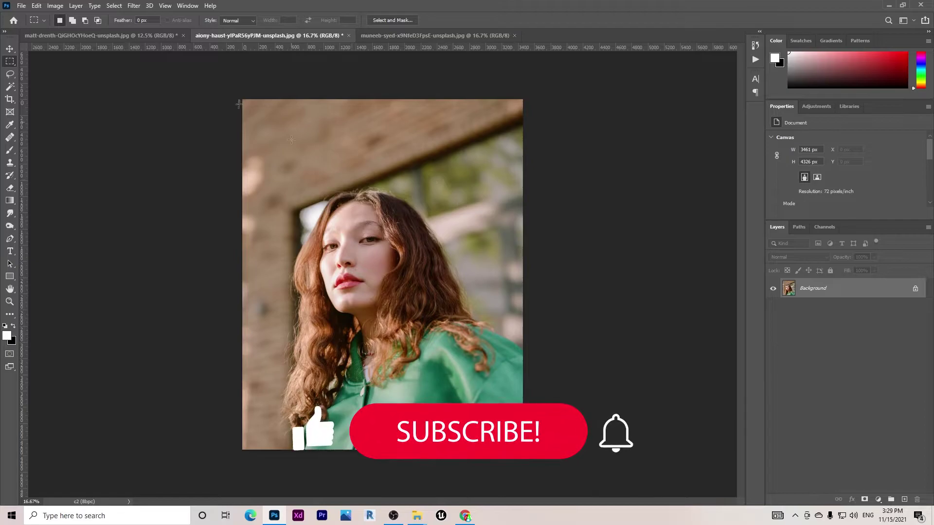
{"action": "left_click", "coordinate": [131, 7]}
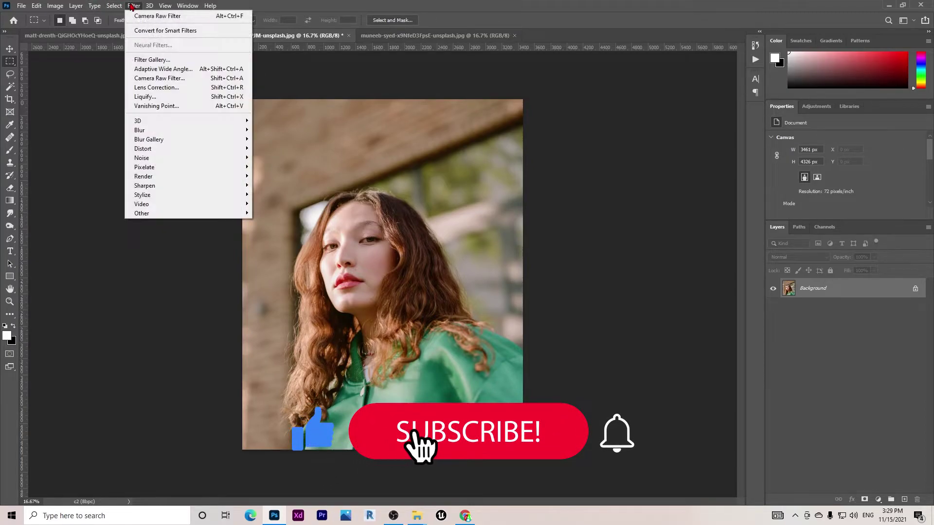
{"action": "left_click", "coordinate": [155, 87]}
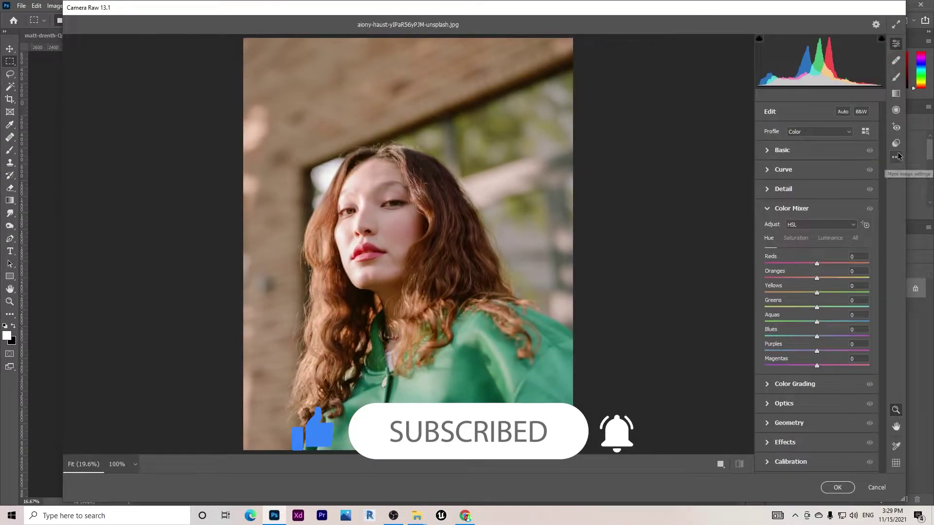
{"action": "left_click", "coordinate": [896, 157]}
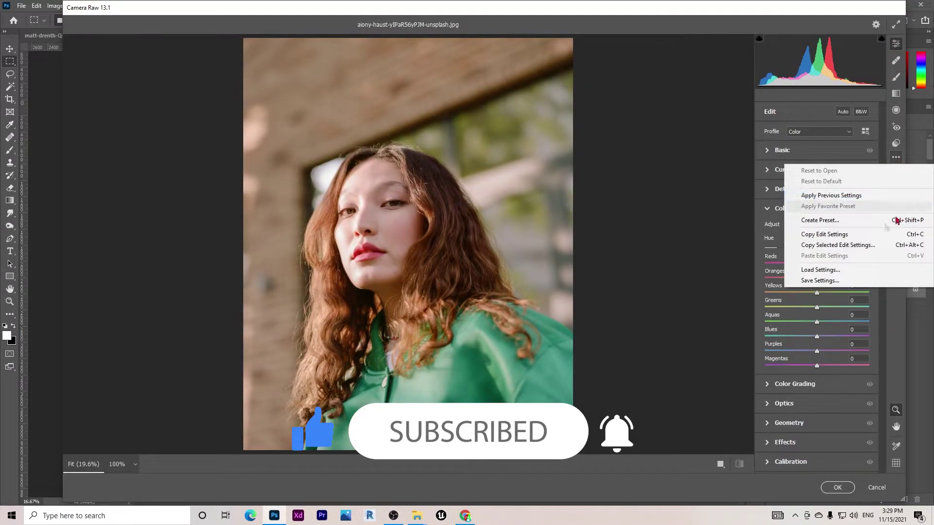
{"action": "left_click", "coordinate": [820, 270]}
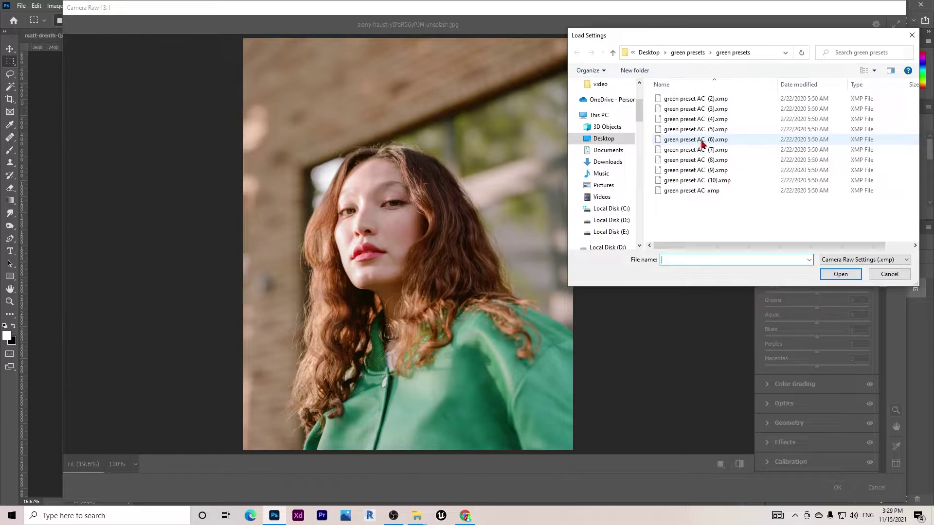
{"action": "left_click", "coordinate": [698, 140]}
{"action": "left_click", "coordinate": [852, 272]}
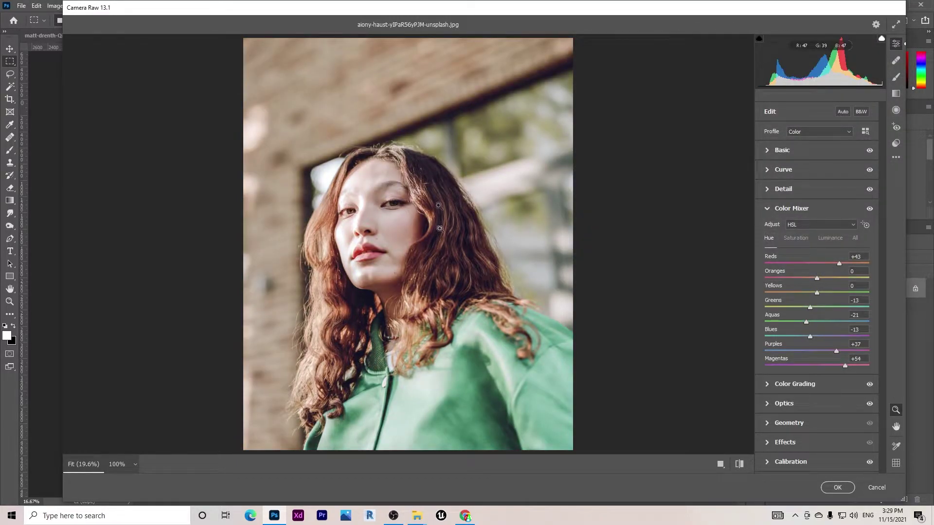
Step: Try another green preset, then settle on green preset AC (8).xmp
{"action": "left_click", "coordinate": [896, 156]}
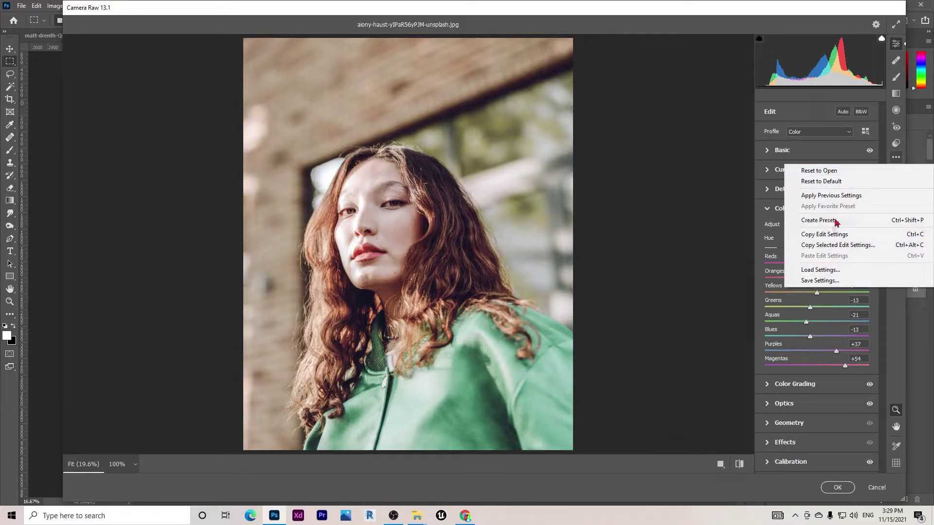
{"action": "left_click", "coordinate": [817, 270]}
{"action": "left_click", "coordinate": [693, 161]}
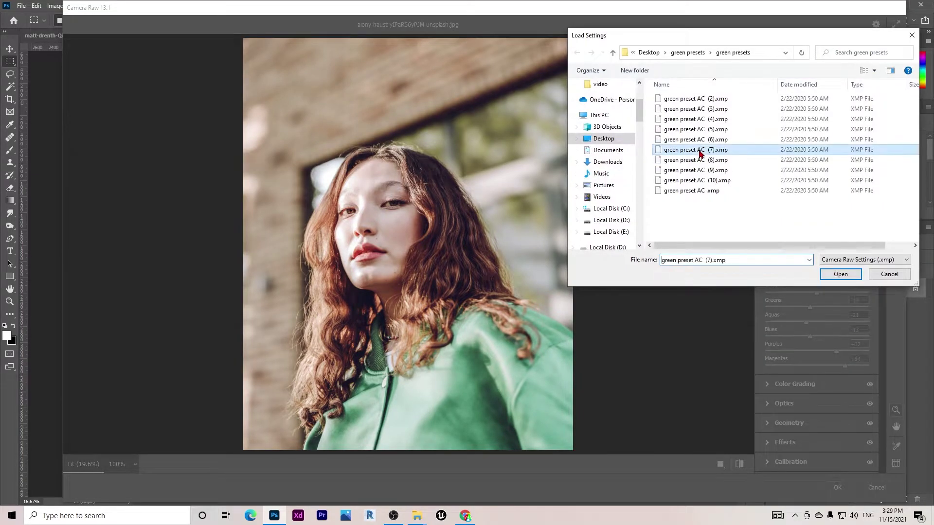
{"action": "left_click", "coordinate": [841, 275]}
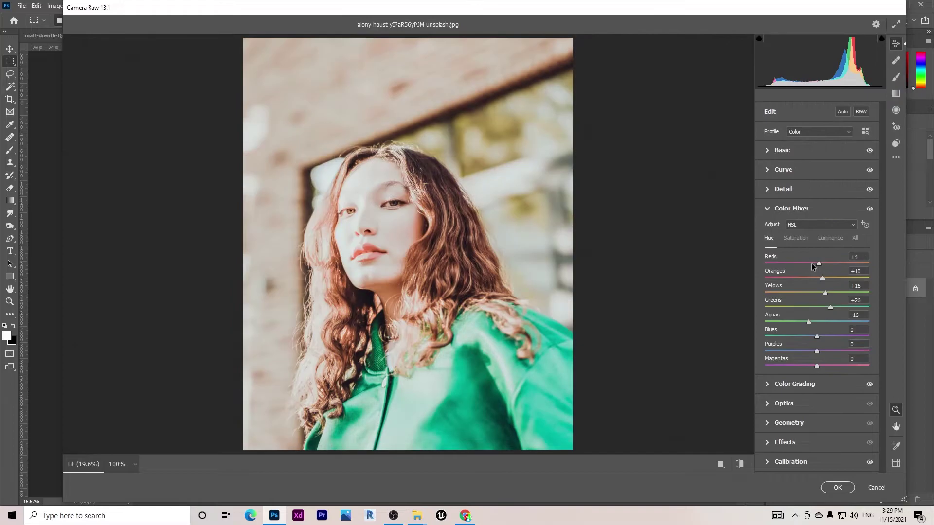
{"action": "left_click", "coordinate": [896, 158]}
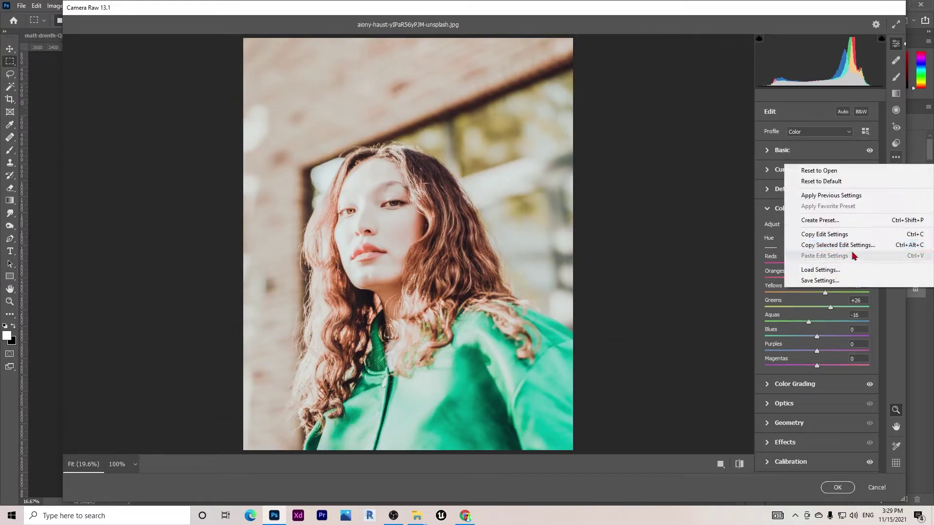
{"action": "left_click", "coordinate": [832, 268]}
{"action": "left_click", "coordinate": [699, 160]}
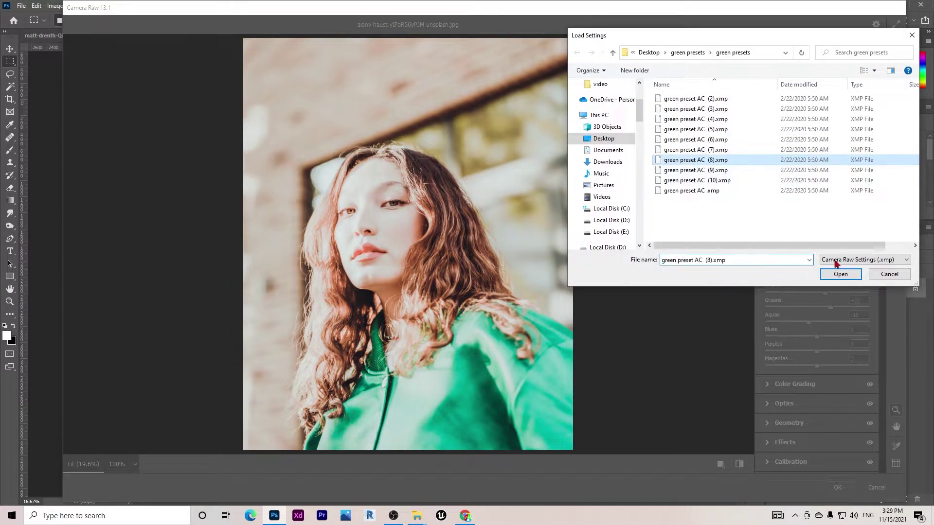
{"action": "left_click", "coordinate": [841, 274]}
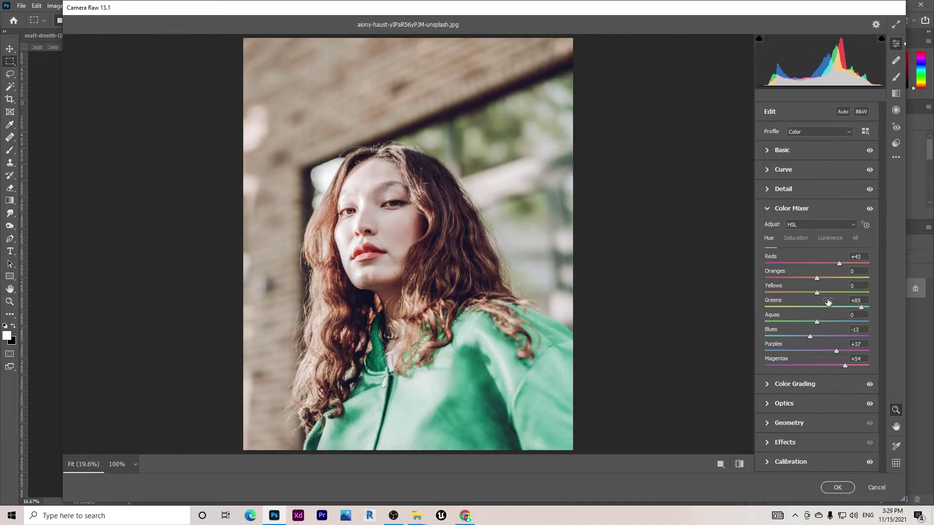
Step: Shift Yellows hue, darken Oranges, raise Oranges saturation to +40, and commit
{"action": "left_click", "coordinate": [798, 237]}
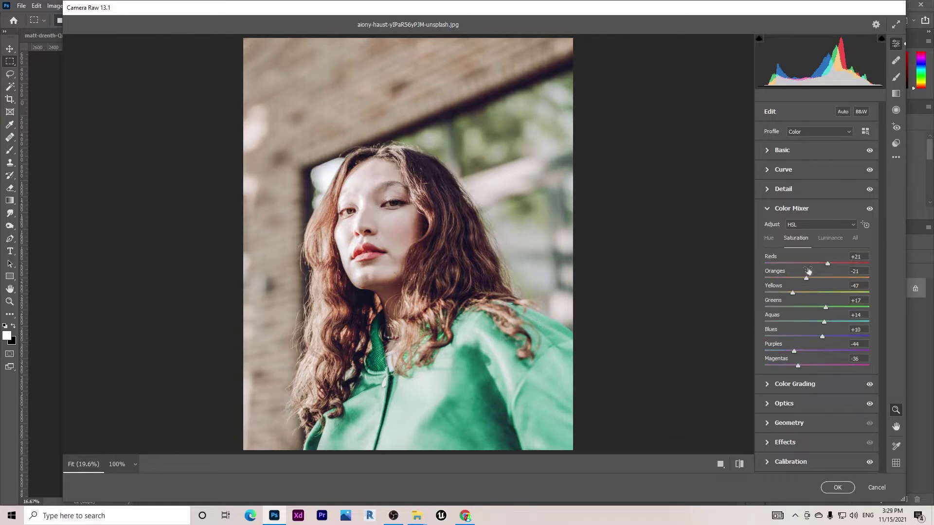
{"action": "left_click", "coordinate": [770, 239]}
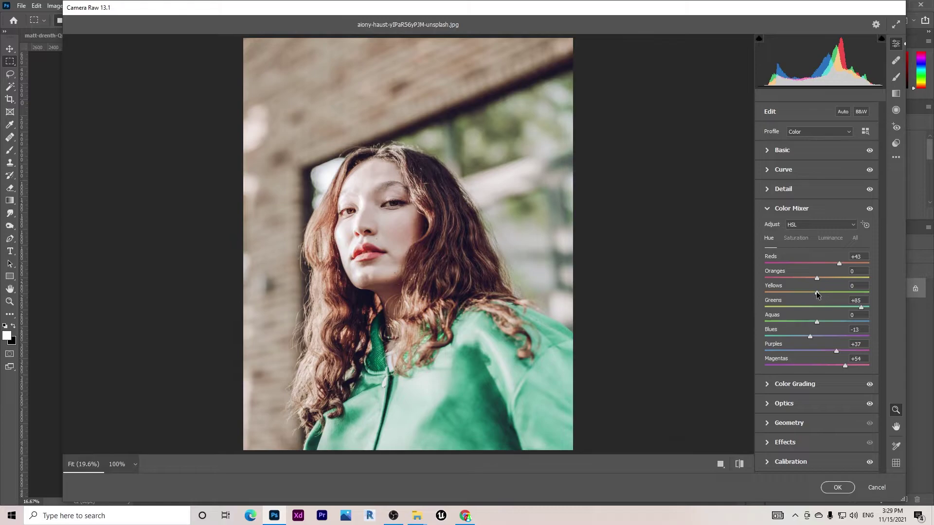
{"action": "mouse_move", "coordinate": [816, 292]}
{"action": "left_mouse_down"}
{"action": "mouse_move", "coordinate": [787, 292]}
{"action": "mouse_move", "coordinate": [806, 300]}
{"action": "left_mouse_up"}
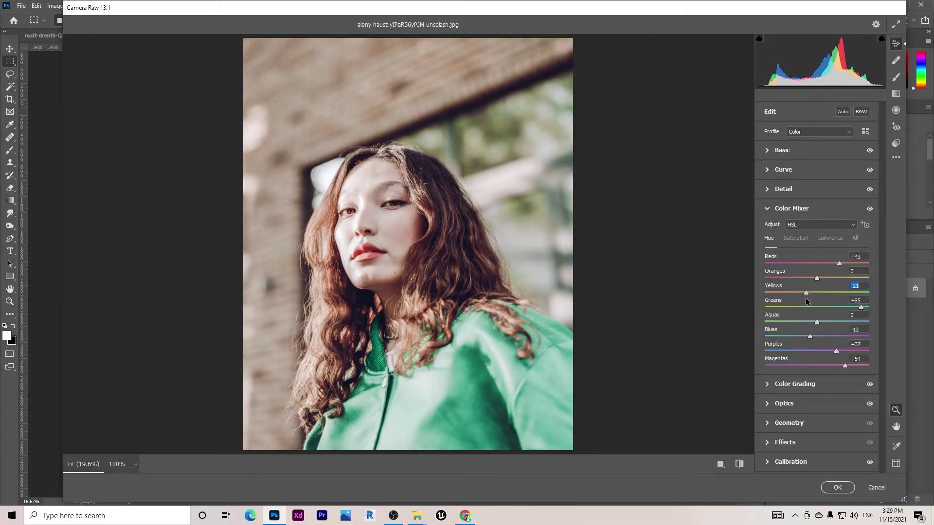
{"action": "left_click", "coordinate": [827, 238]}
{"action": "left_click_drag", "start_coordinate": [809, 276], "coordinate": [803, 279]}
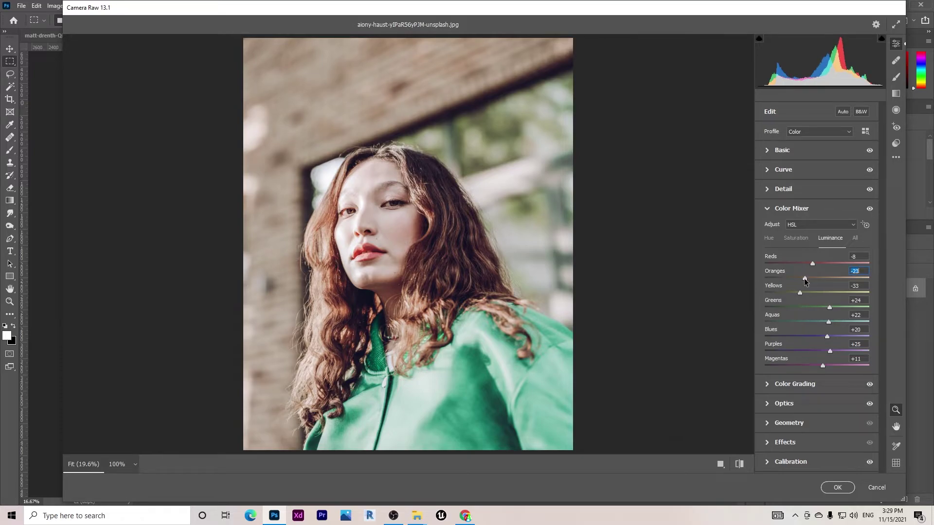
{"action": "left_click", "coordinate": [793, 239]}
{"action": "left_click_drag", "start_coordinate": [806, 279], "coordinate": [839, 277]}
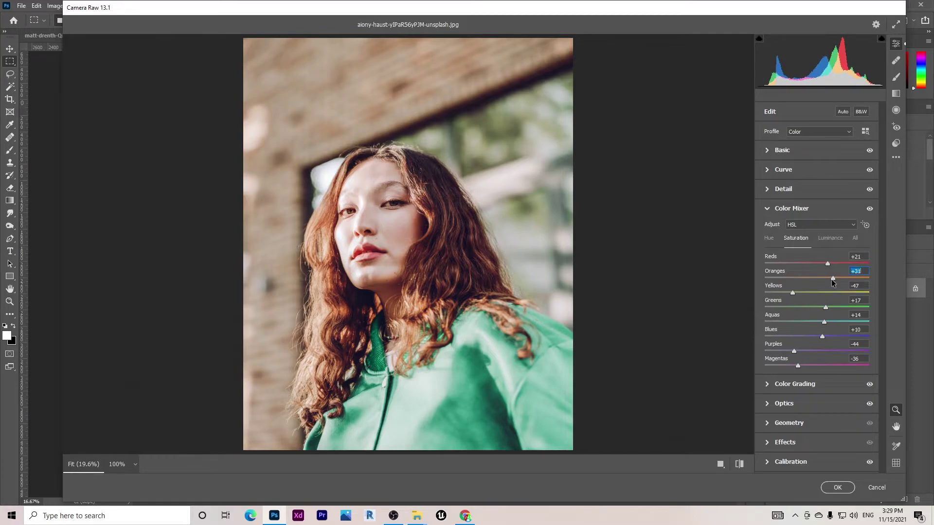
{"action": "left_click", "coordinate": [836, 489]}
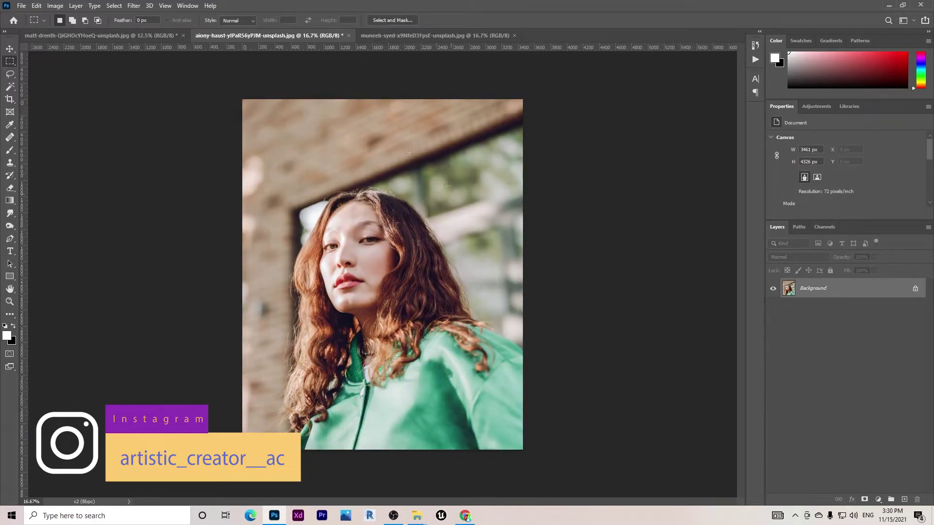
{"action": "left_click", "coordinate": [397, 36]}
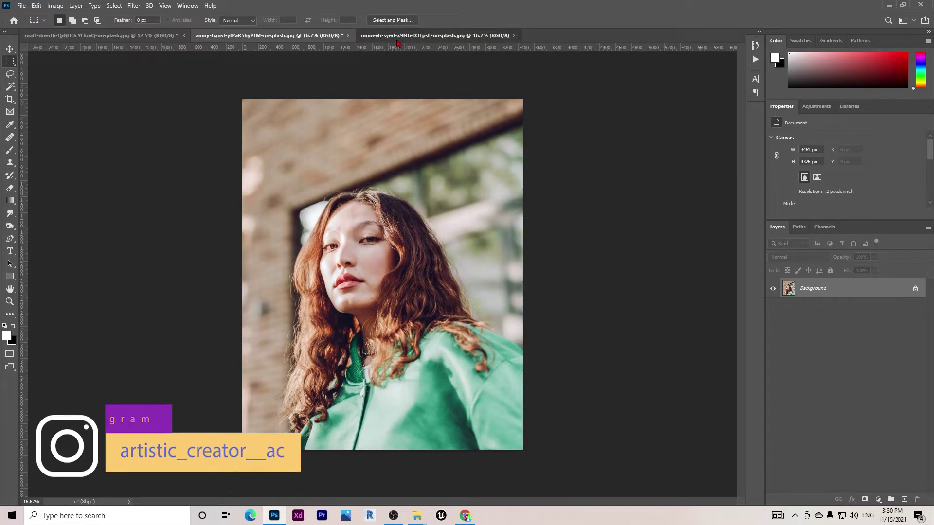
{"action": "left_click", "coordinate": [133, 7]}
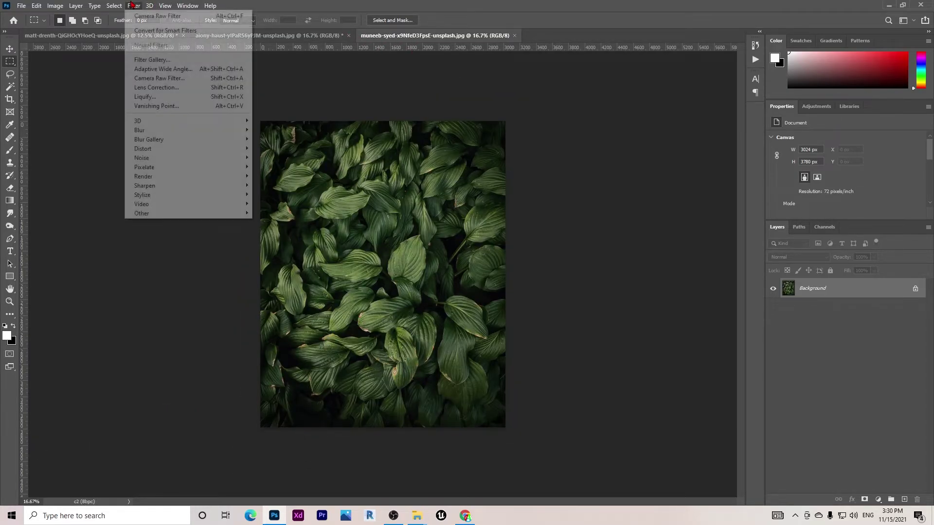
{"action": "left_click", "coordinate": [163, 84]}
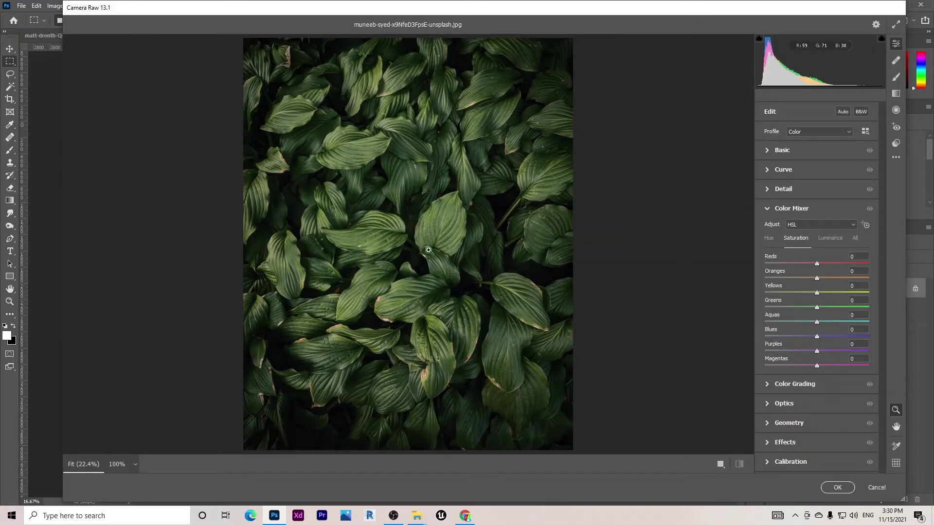
Step: Load green preset AC (3).xmp onto the leaves photo via Load Settings
{"action": "left_click", "coordinate": [896, 157]}
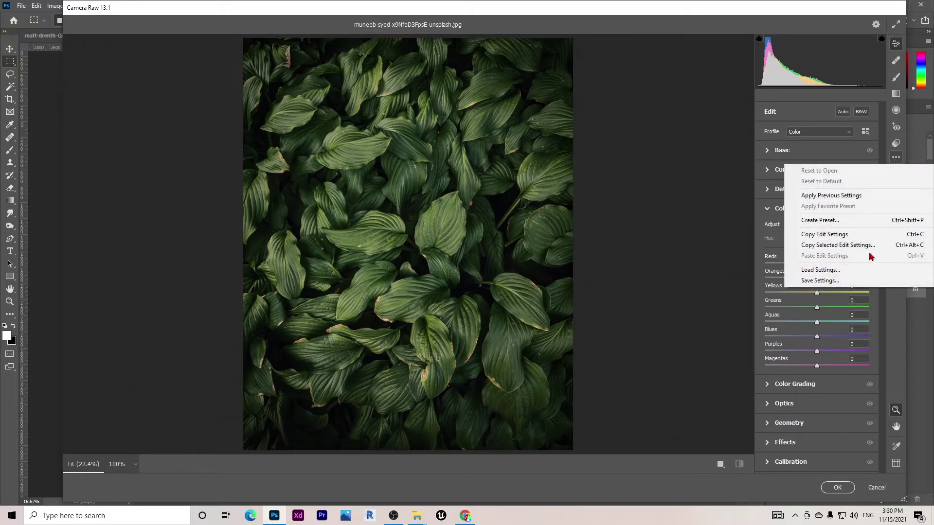
{"action": "left_click", "coordinate": [838, 270]}
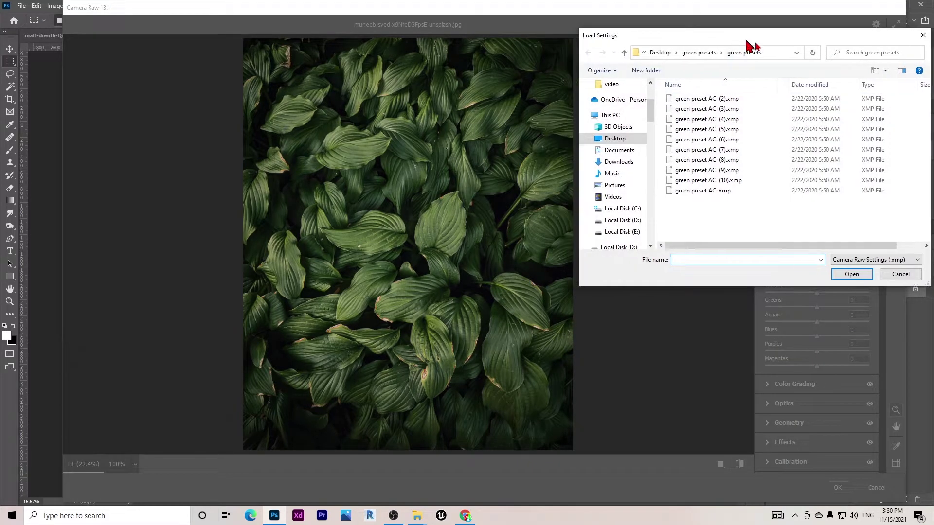
{"action": "left_click_drag", "start_coordinate": [749, 36], "coordinate": [761, 46]}
{"action": "left_click", "coordinate": [718, 119]}
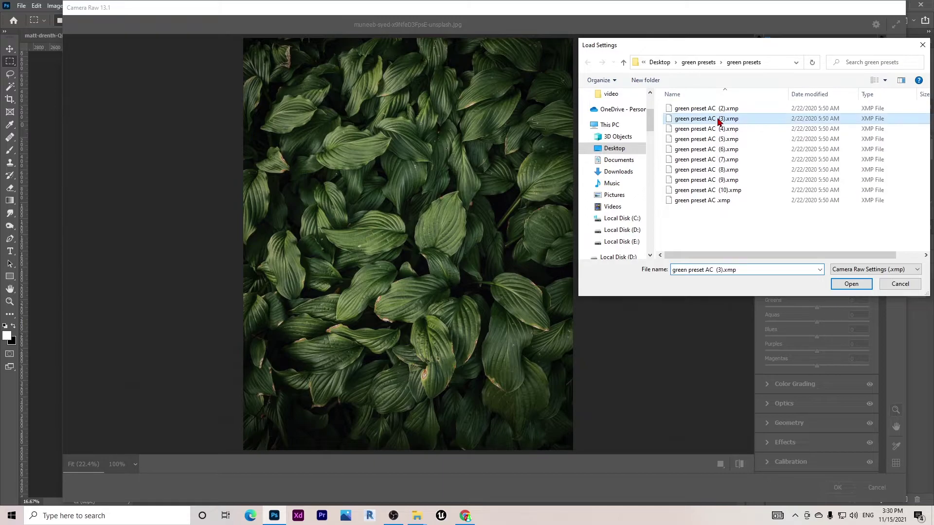
{"action": "left_click", "coordinate": [851, 284]}
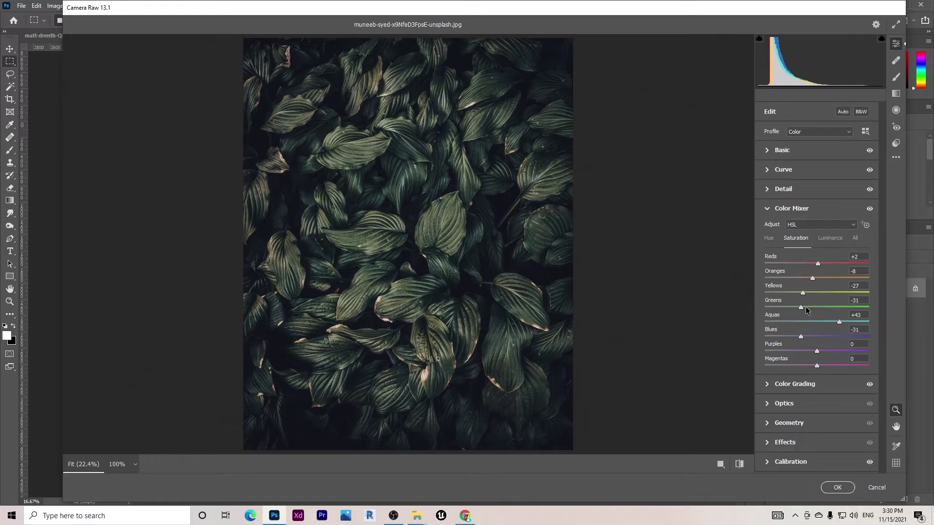
Step: Raise Greens saturation, nudge the Greens and Yellows hues, and click OK
{"action": "left_click_drag", "start_coordinate": [802, 307], "coordinate": [837, 308]}
{"action": "left_click", "coordinate": [767, 240]}
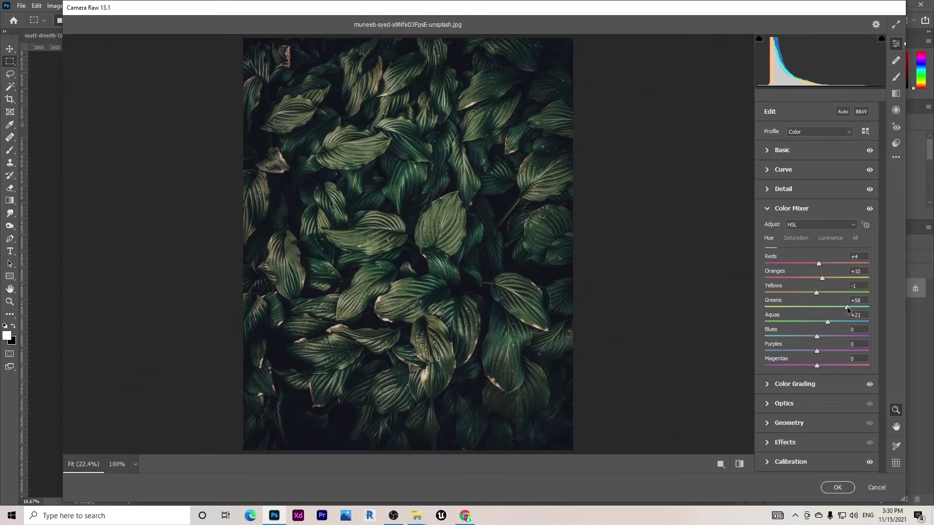
{"action": "left_click_drag", "start_coordinate": [847, 309], "coordinate": [849, 310]}
{"action": "left_click_drag", "start_coordinate": [816, 294], "coordinate": [803, 293]}
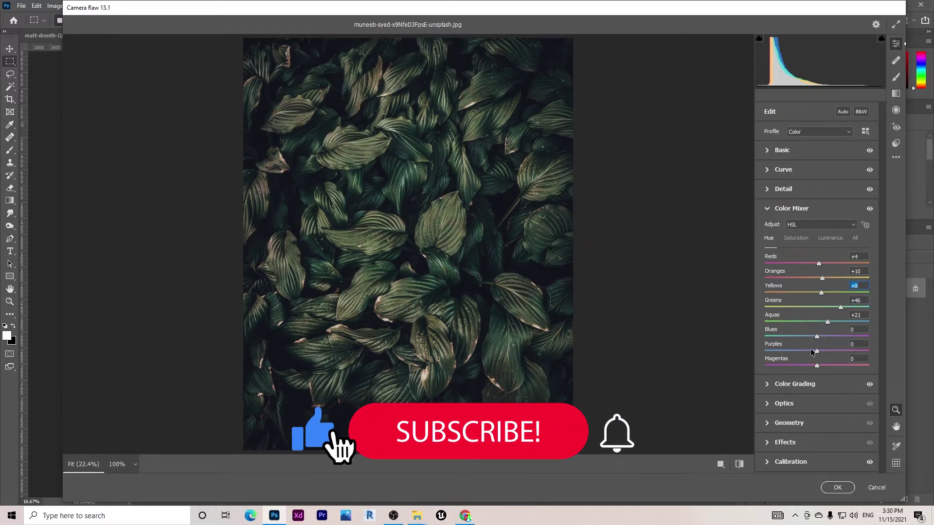
{"action": "left_click", "coordinate": [839, 486]}
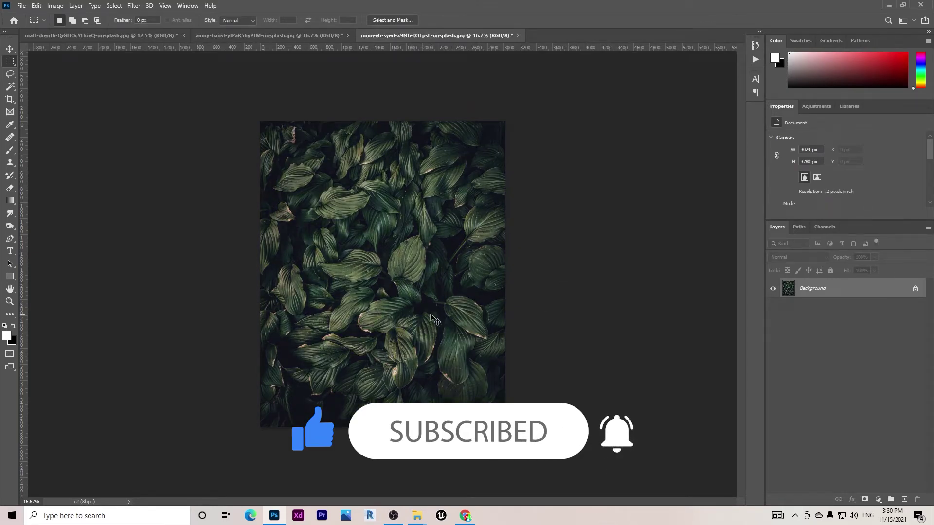
{"action": "key", "text": "ctrl+z"}
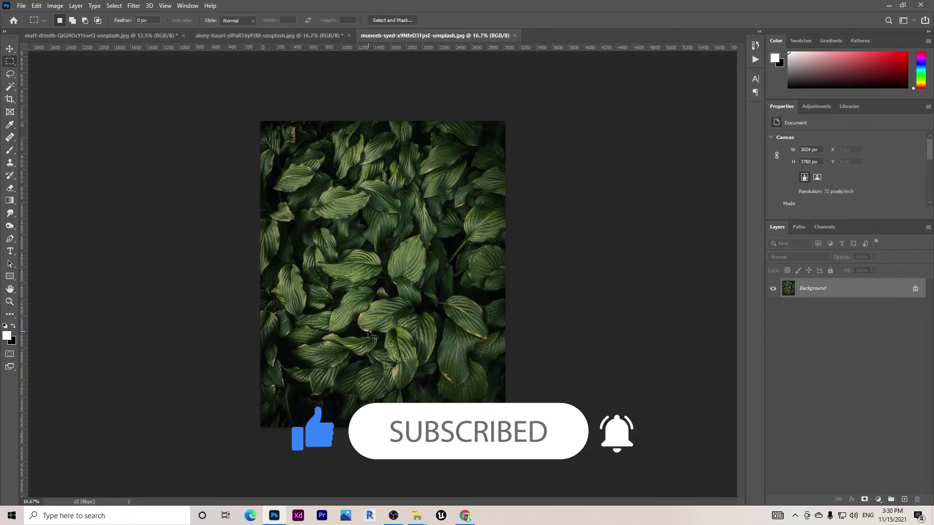
{"action": "key", "text": "ctrl+shift+z"}
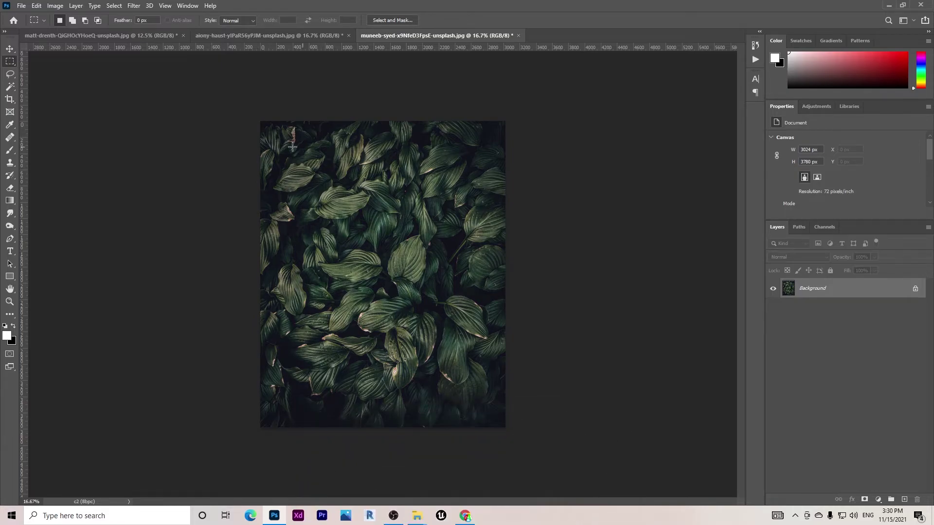